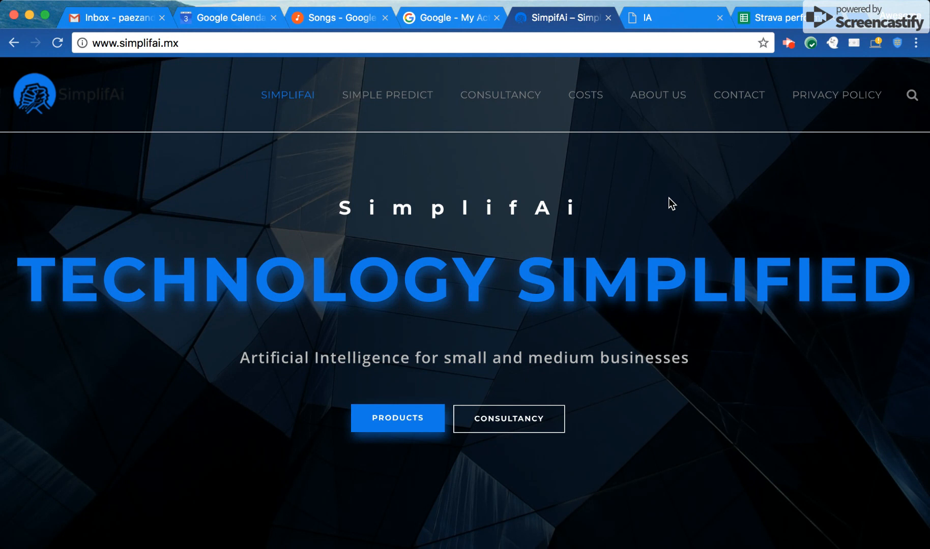
Switch to the Strava performance predictions spreadsheet and review the date and output_speed columns in Sheet1.
left_click(772, 20)
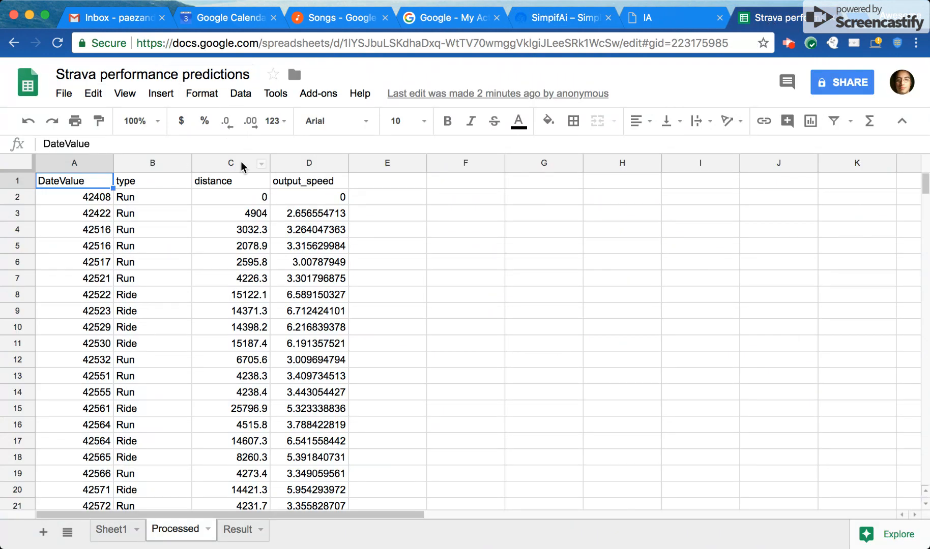
left_click(108, 537)
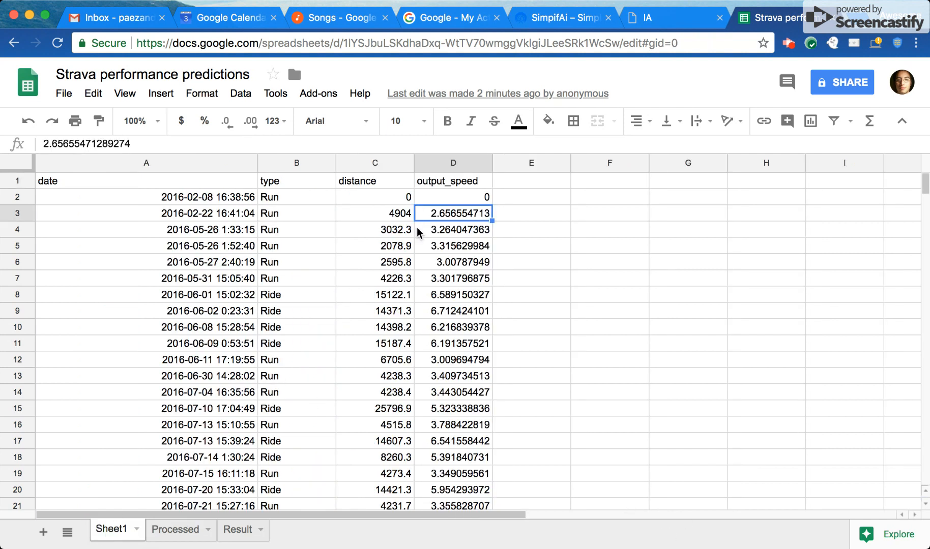
left_click(167, 183)
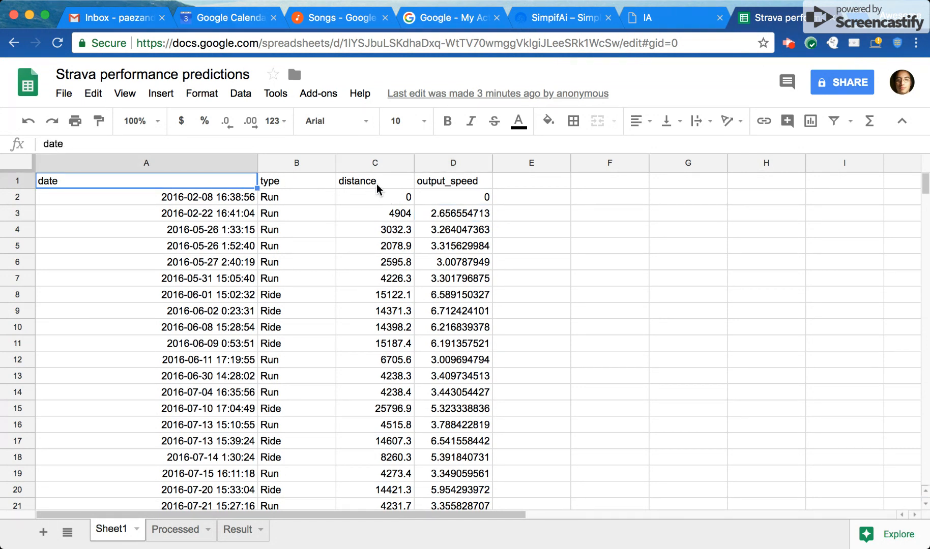
left_click(436, 187)
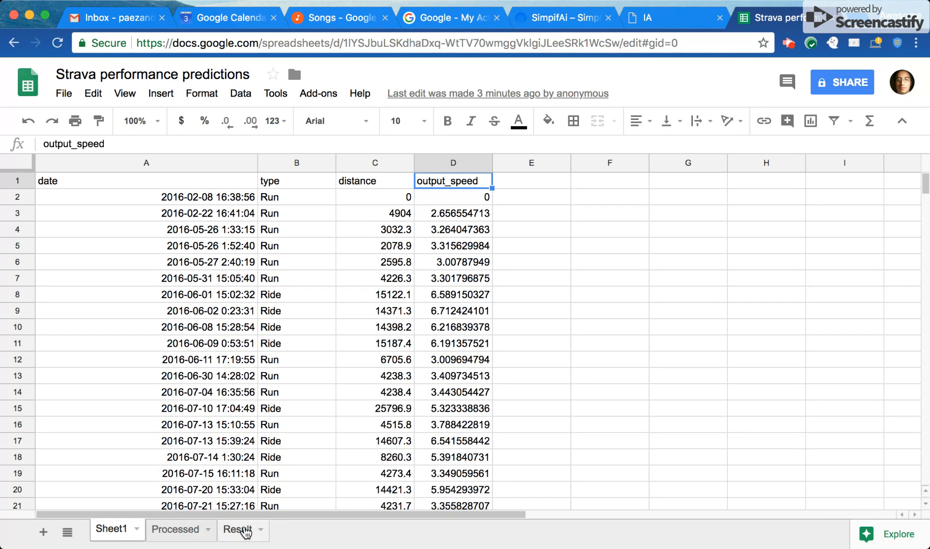
Open the Processed sheet and inspect the distance and DateValue entries in its first rows.
left_click(184, 530)
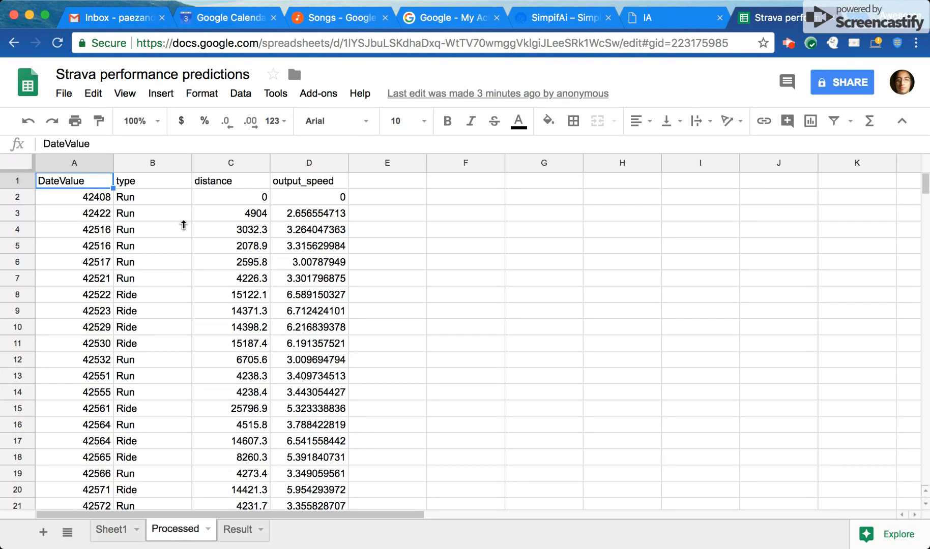
left_click(228, 225)
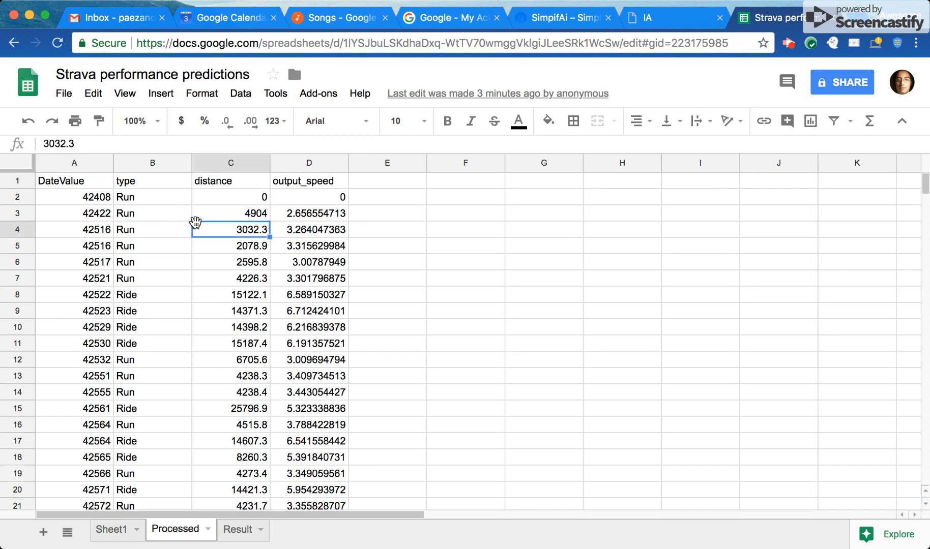
left_click(68, 218)
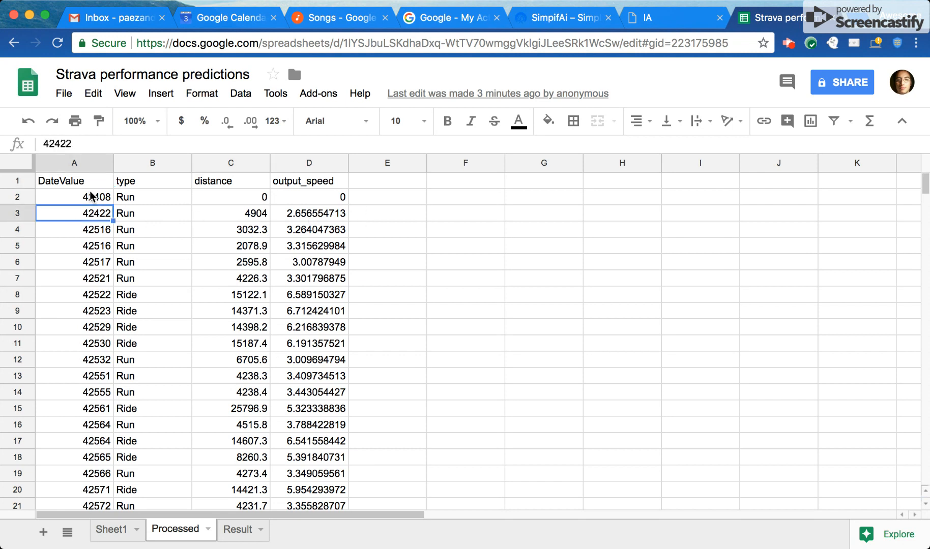
left_click(98, 202)
left_click(98, 265)
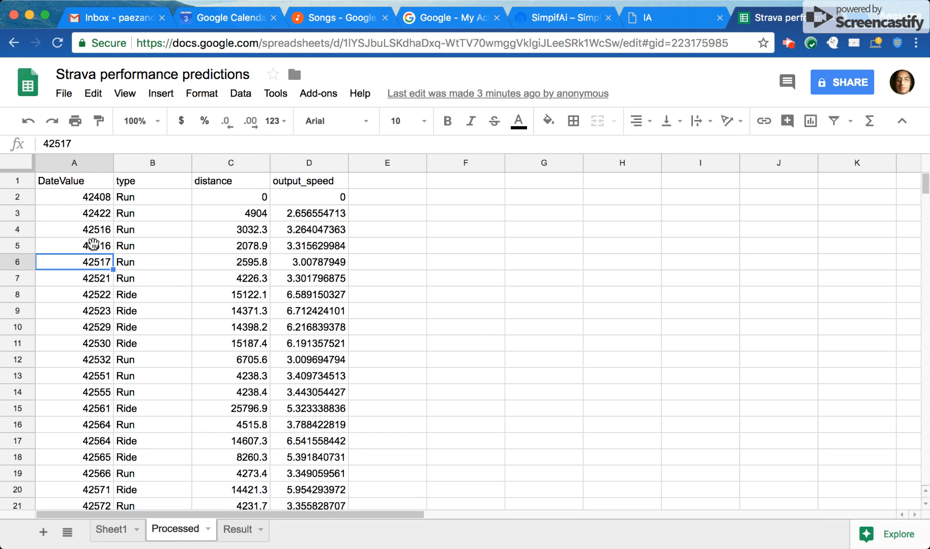
left_click(411, 264)
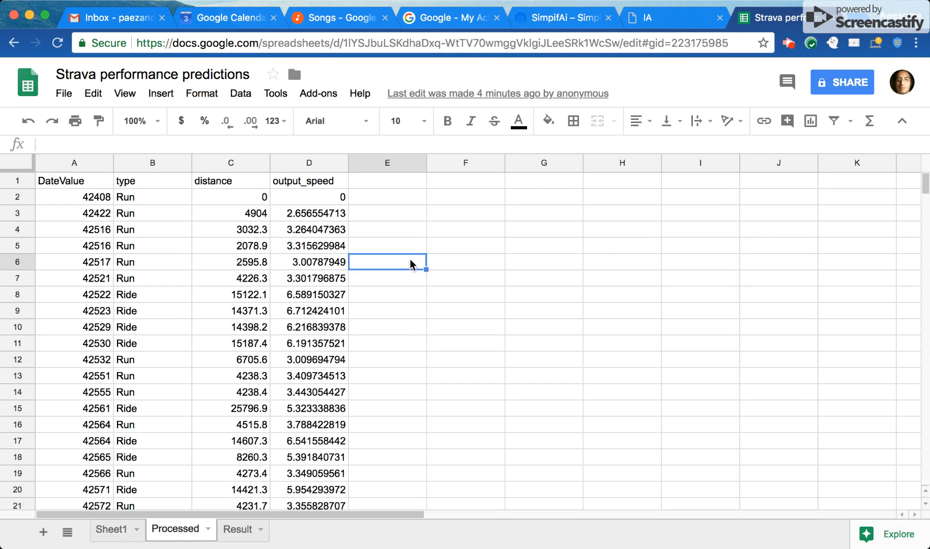
type("=DateValue")
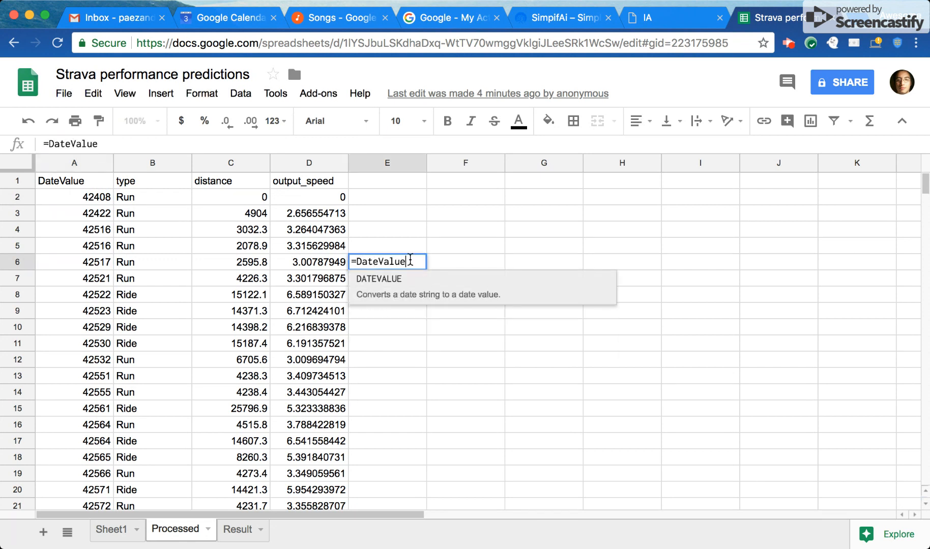
type(")_")
key("BackSpace")
key("BackSpace")
key("BackSpace")
key("BackSpace")
key("BackSpace")
key("BackSpace")
key("BackSpace")
key("BackSpace")
key("BackSpace")
key("BackSpace")
key("BackSpace")
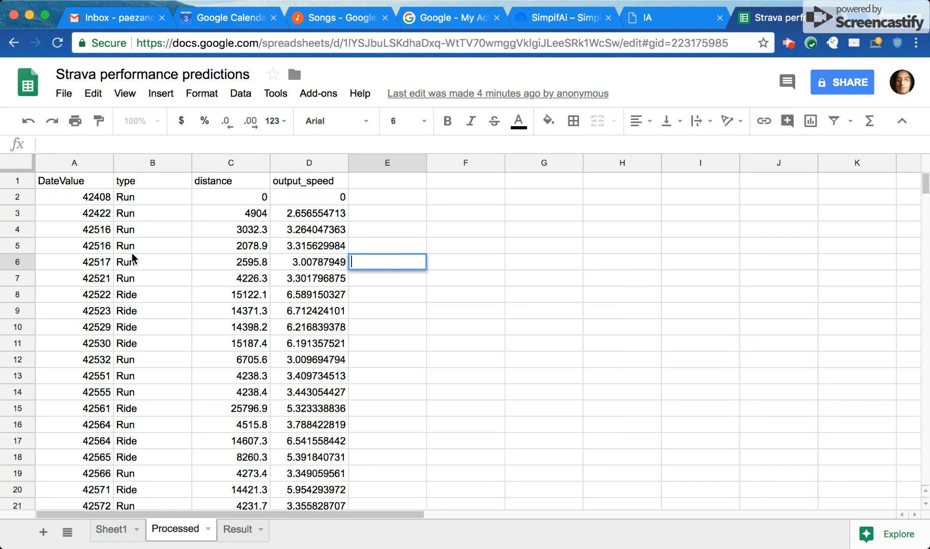
Look through the DateValue, type, distance and output_speed rows of the Processed sheet, from the start to beyond row 160.
left_click(81, 264)
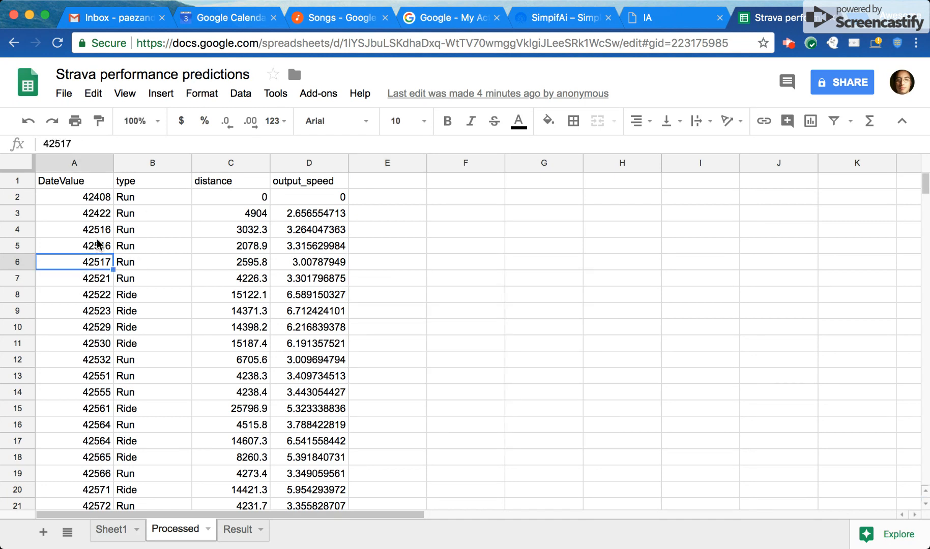
scroll(105, 213, "down", 2)
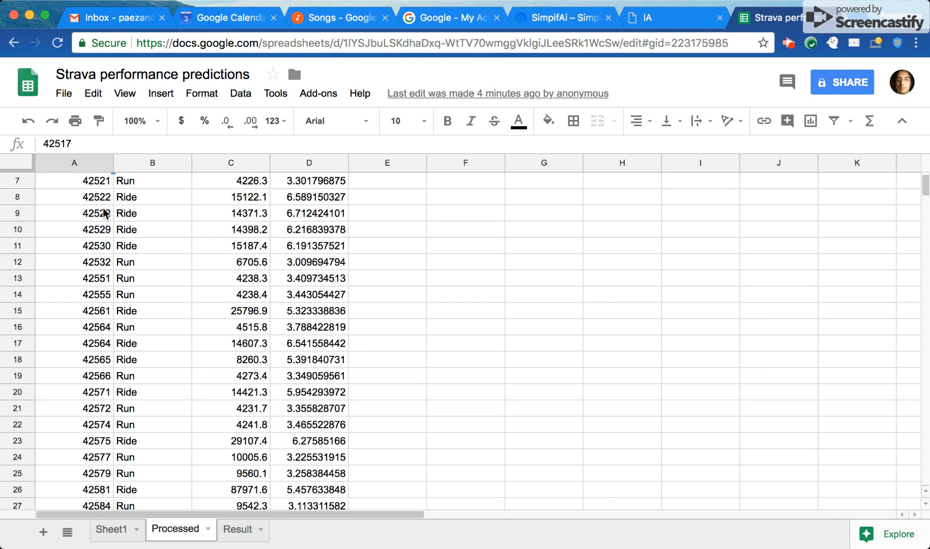
scroll(98, 380, "down", 8)
left_click(98, 380)
scroll(99, 380, "down", 3)
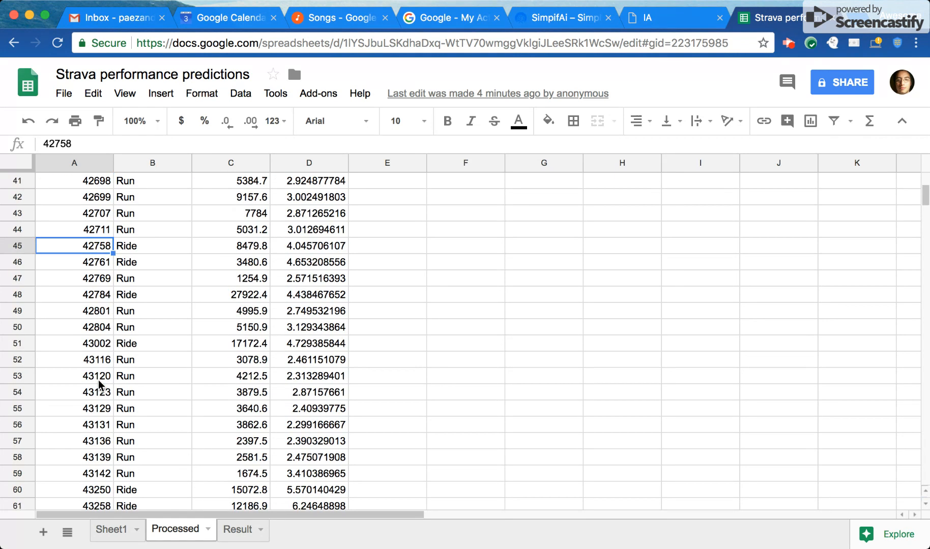
scroll(98, 380, "down", 1)
left_click(98, 380)
scroll(98, 380, "down", 5)
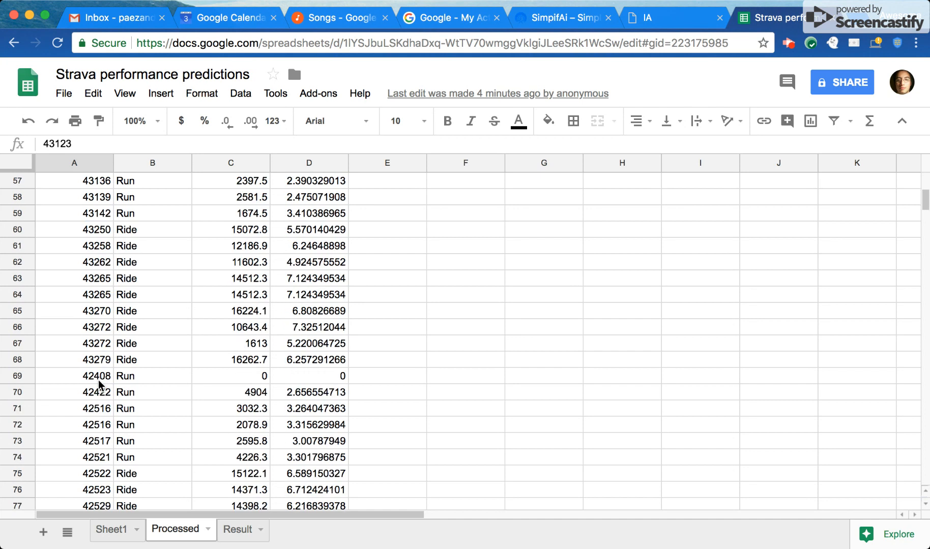
scroll(98, 380, "down", 8)
scroll(98, 380, "up", 15)
scroll(98, 380, "down", 9)
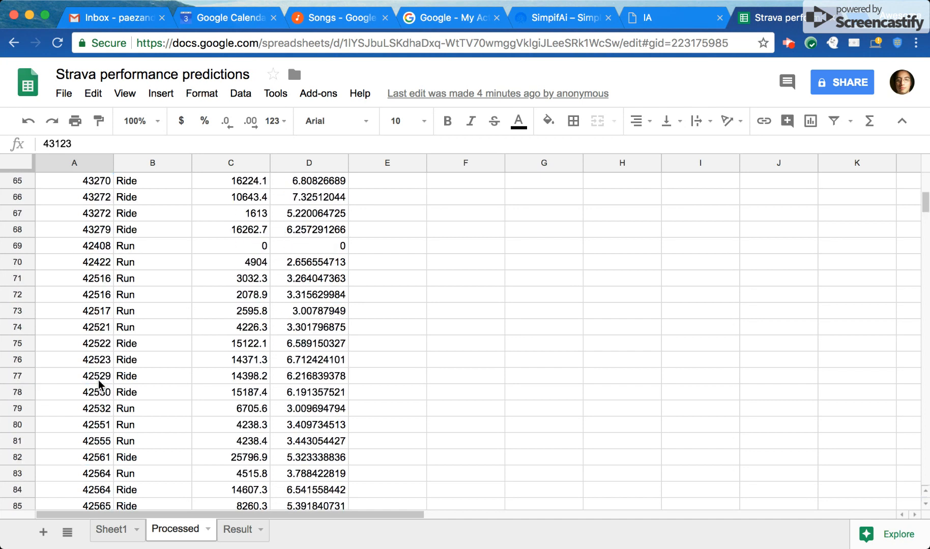
scroll(99, 380, "down", 20)
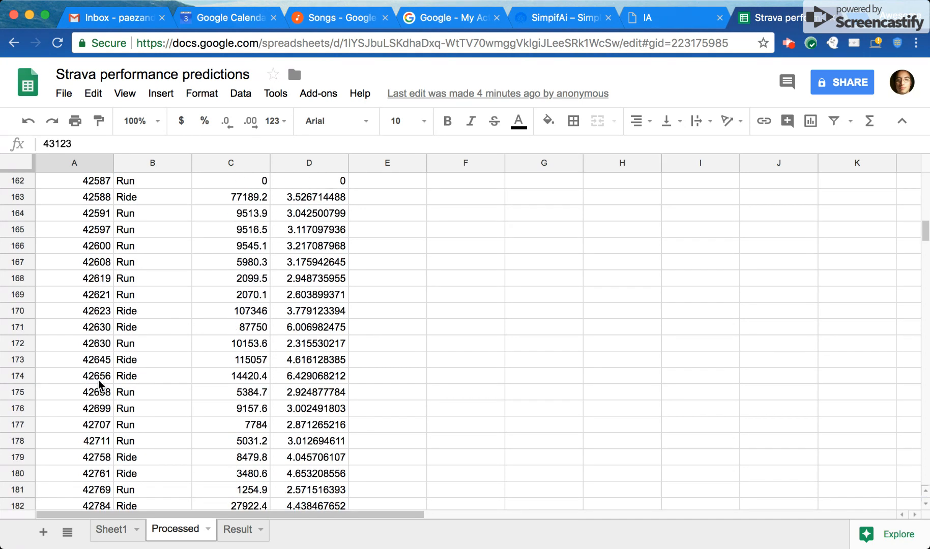
scroll(98, 380, "up", 20)
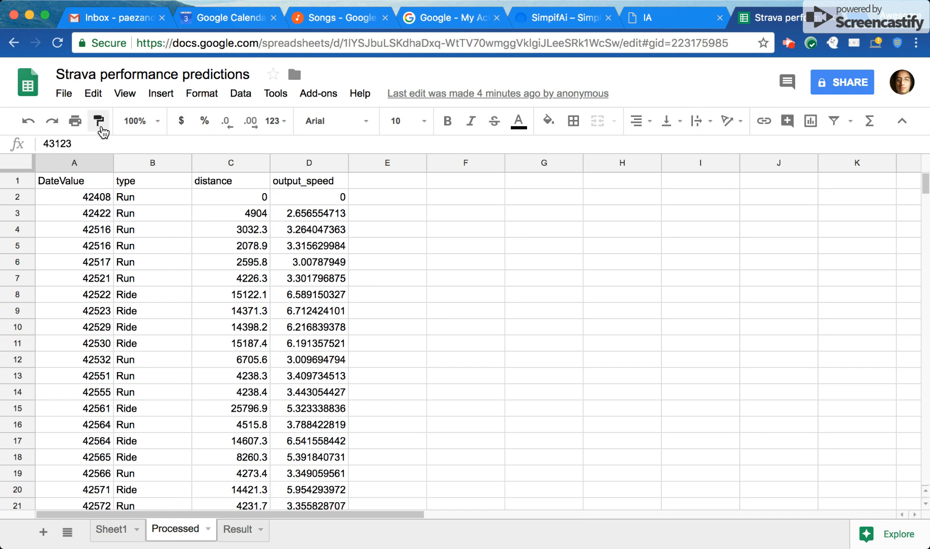
Check the comma-separated values (.csv, current sheet) download option for the Processed sheet without exporting it.
left_click(63, 93)
mouse_move(166, 245)
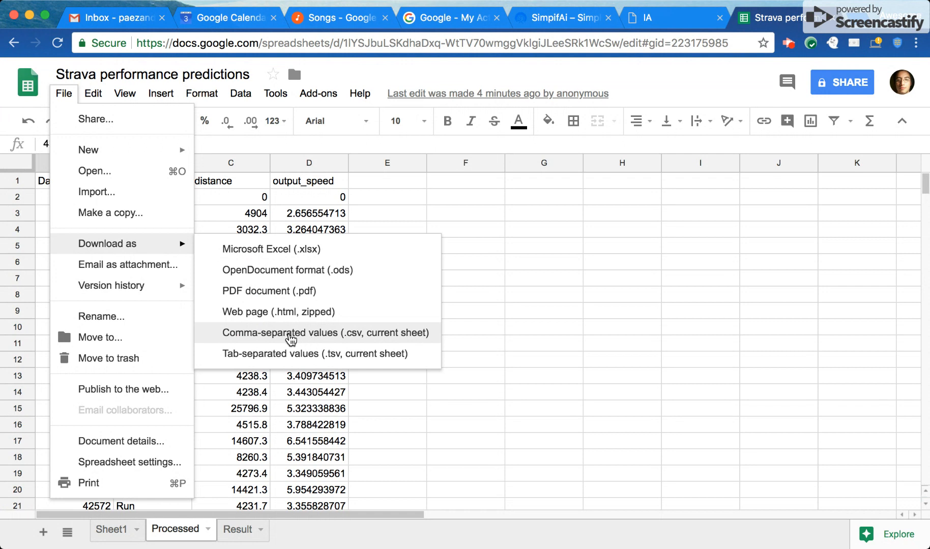
left_click(605, 296)
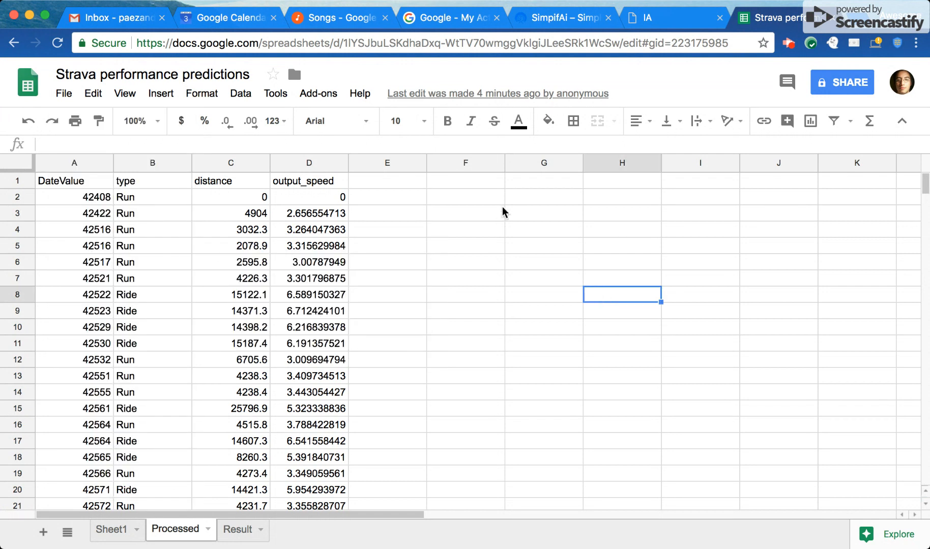
left_click(680, 18)
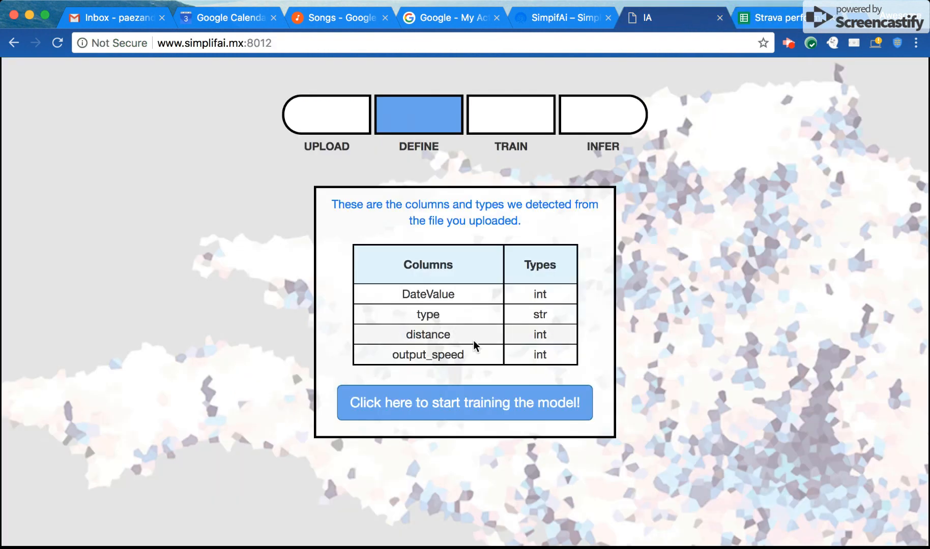
left_click(246, 51)
key("Return")
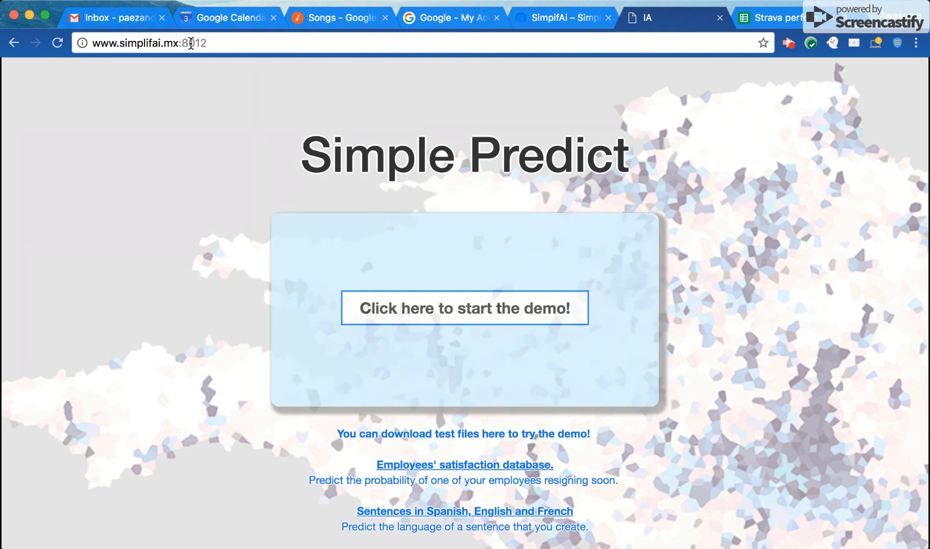
left_click(391, 300)
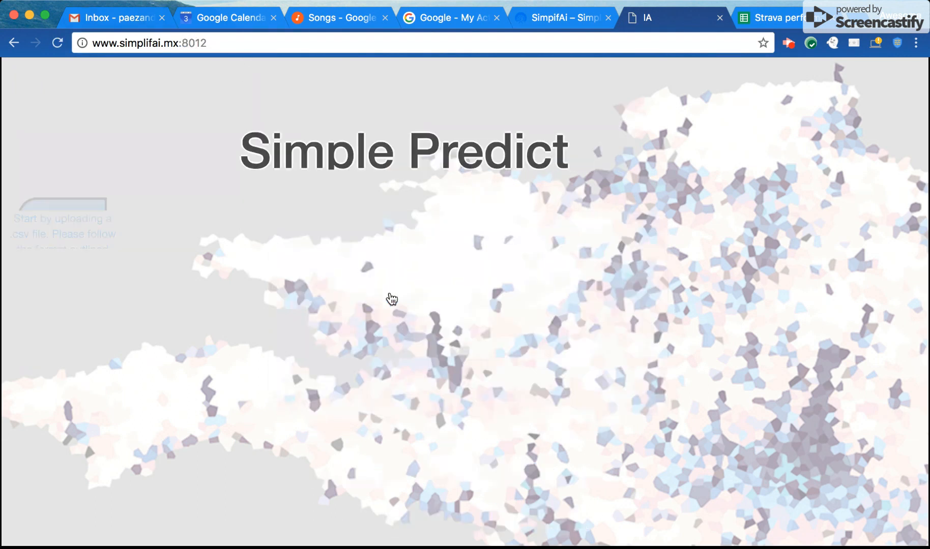
Choose and upload the CSV file containing DateValue, type, distance and output_speed, and start training the model.
left_click(350, 228)
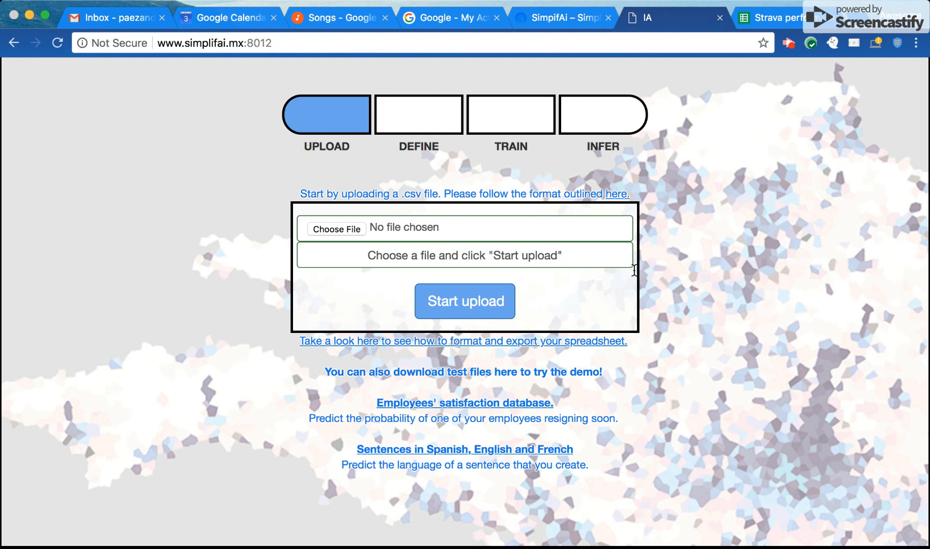
left_click(434, 301)
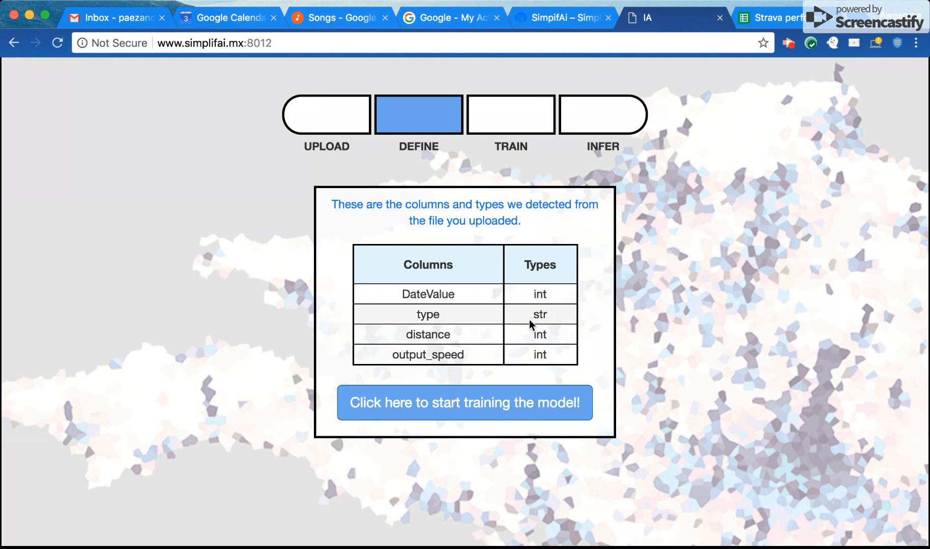
left_click(480, 410)
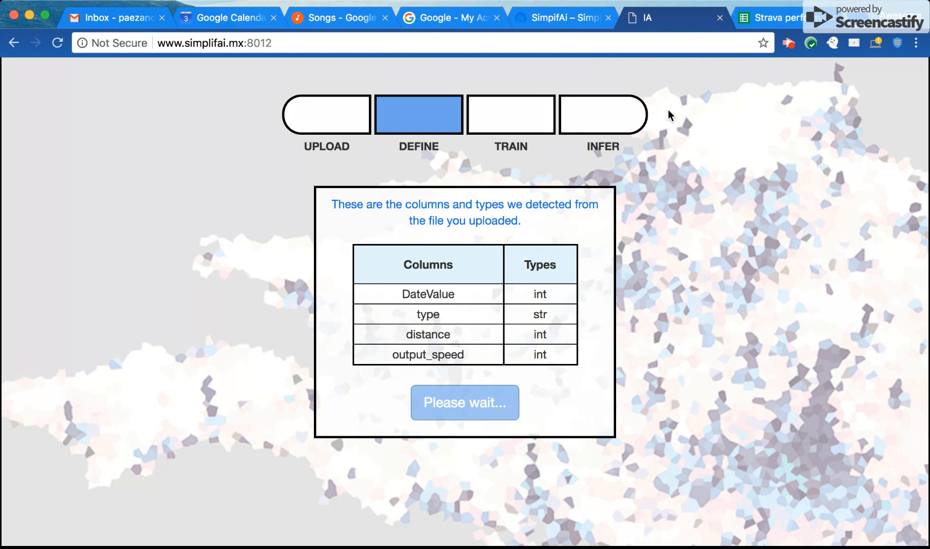
Return to the spreadsheet's Result sheet and examine the model identifier in F2 and the =predict(A1:C68, F2) formula in D2.
left_click(765, 20)
left_click(237, 530)
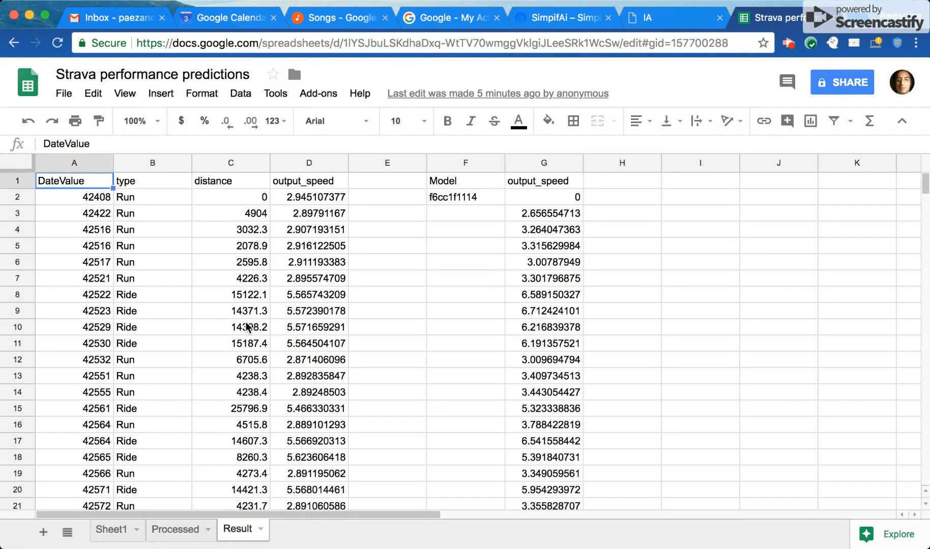
left_click(453, 197)
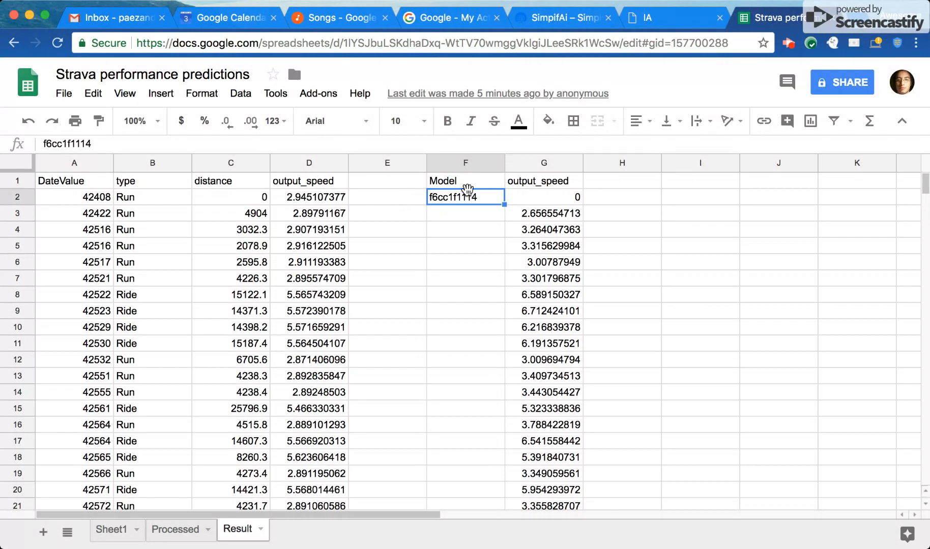
left_click(323, 199)
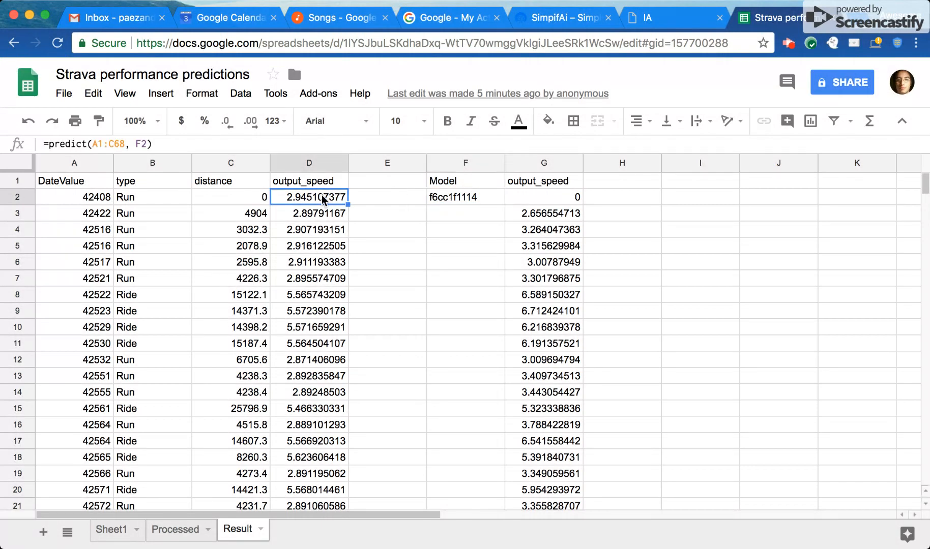
left_click(58, 142)
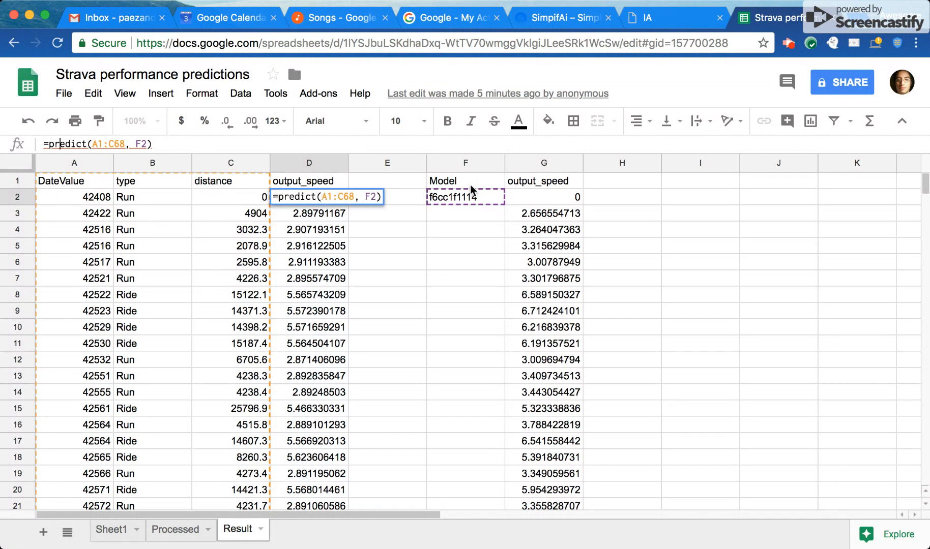
left_click(302, 219)
Compare the predicted output_speed values in column D for Ride and Run activities.
left_click(311, 293)
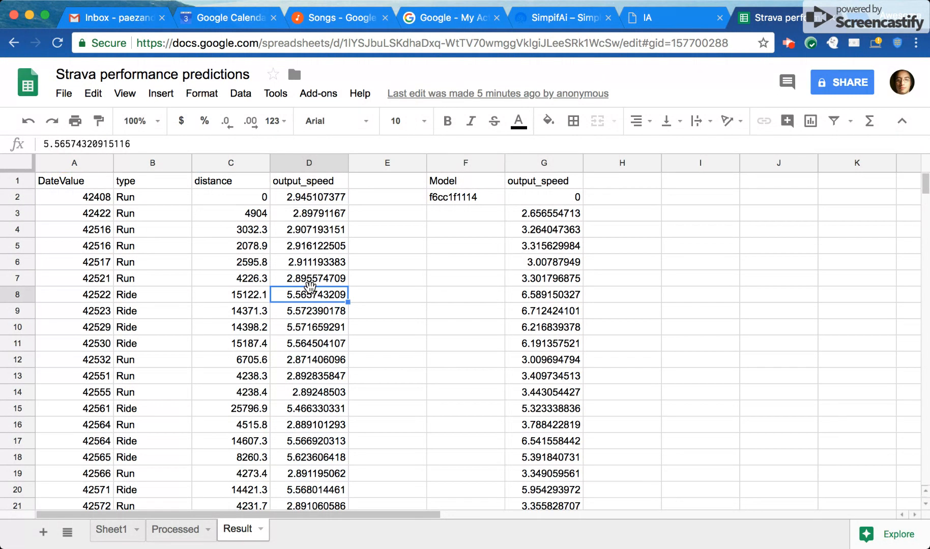
left_click(153, 296)
left_click(298, 300)
left_click(306, 361)
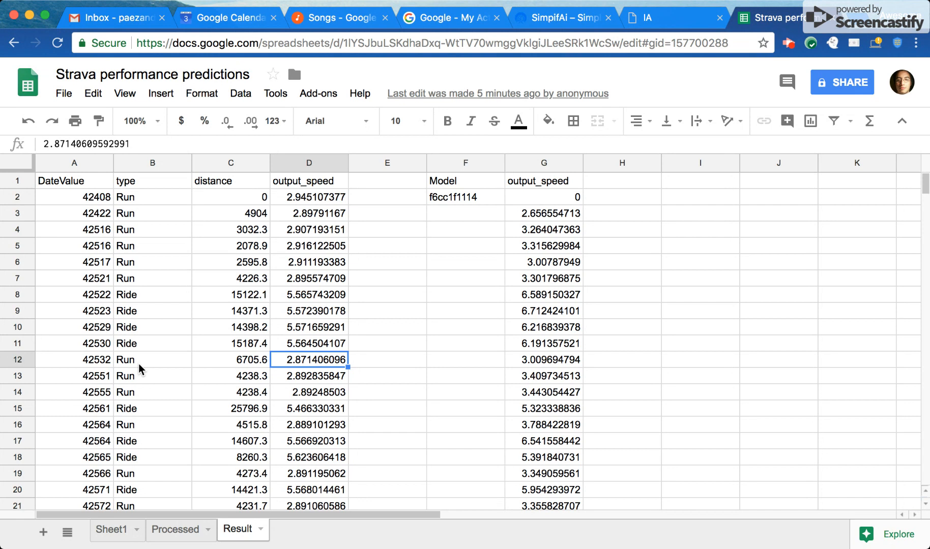
Compare the predicted speeds in column D with the actual output_speed values in column G, starting at row 2.
left_click(553, 218)
left_click(312, 213)
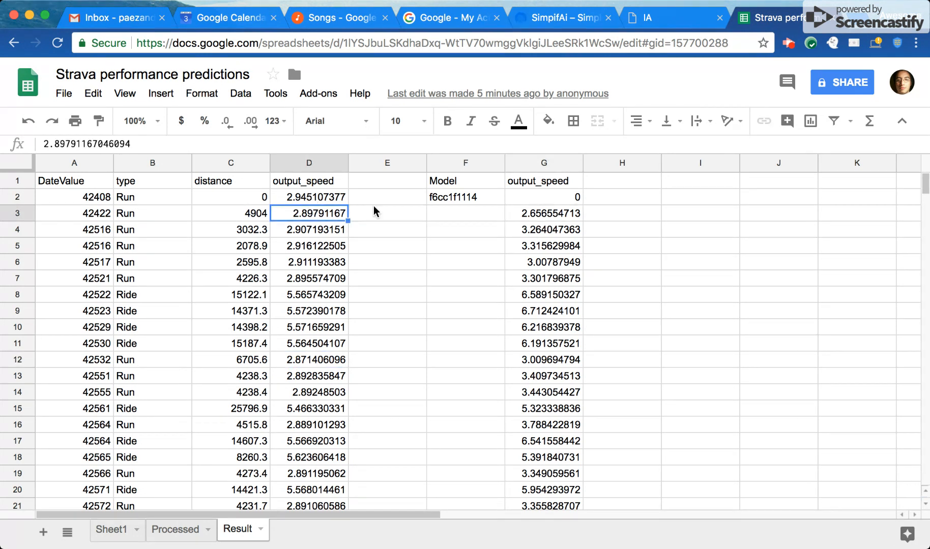
left_click(524, 216)
left_click(530, 199)
left_click(299, 203)
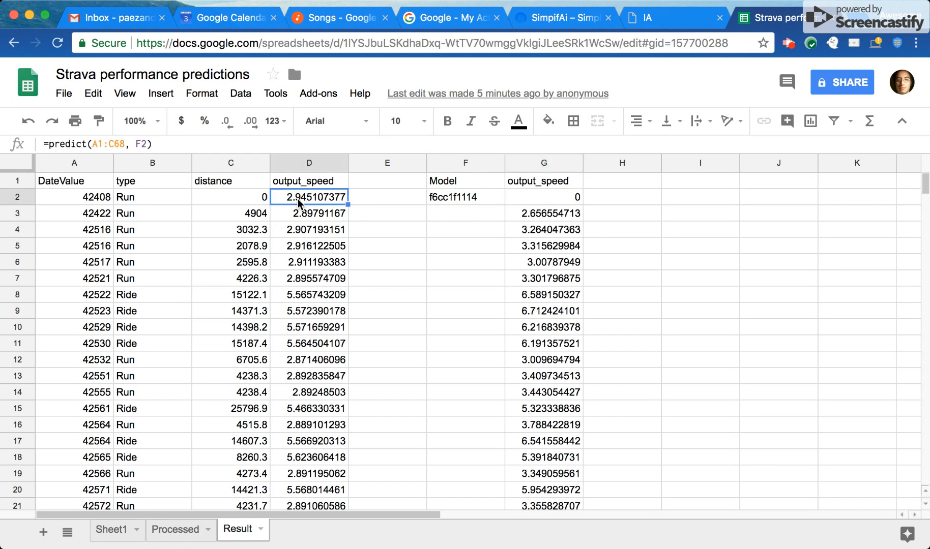
left_click(546, 264)
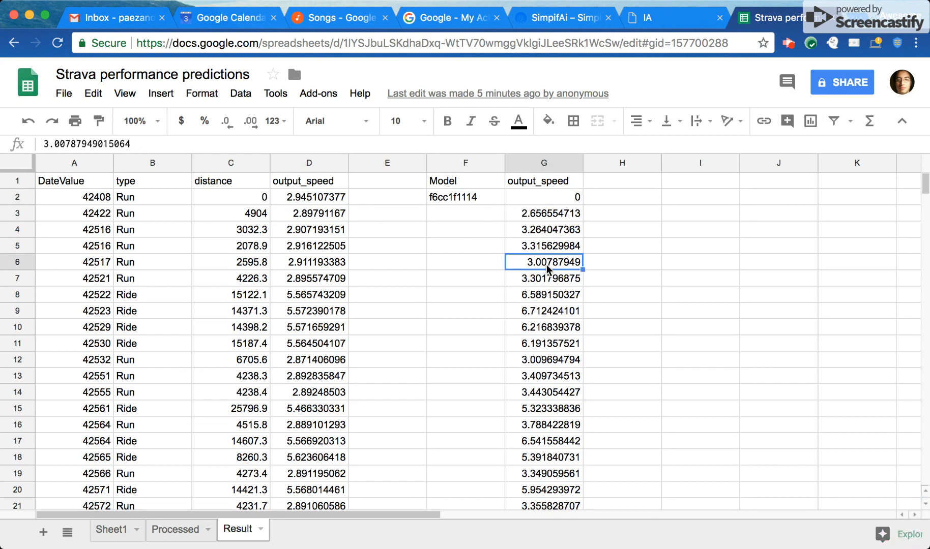
Compare the actual output_speed in G9 with the predicted speed in D9 for the Ride in row 9.
left_click(542, 308)
left_click(307, 312)
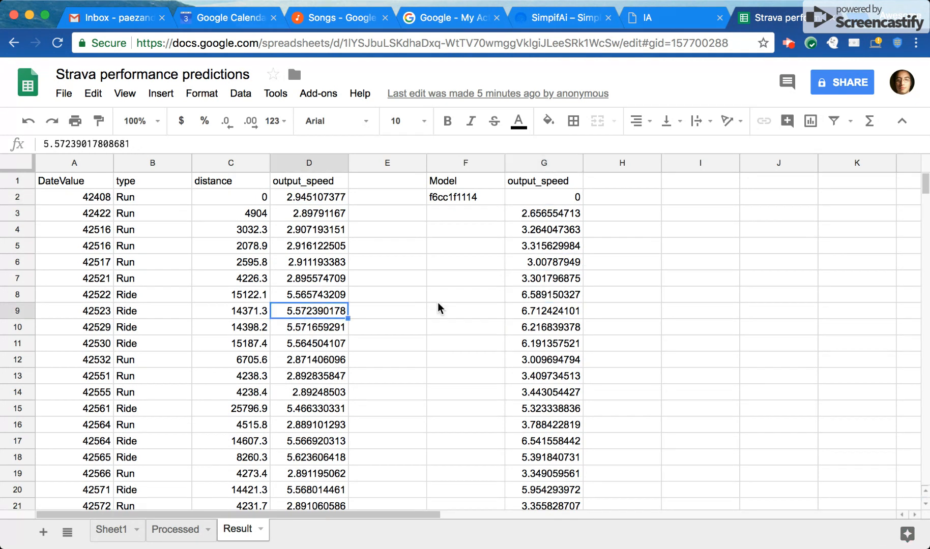
left_click(436, 284)
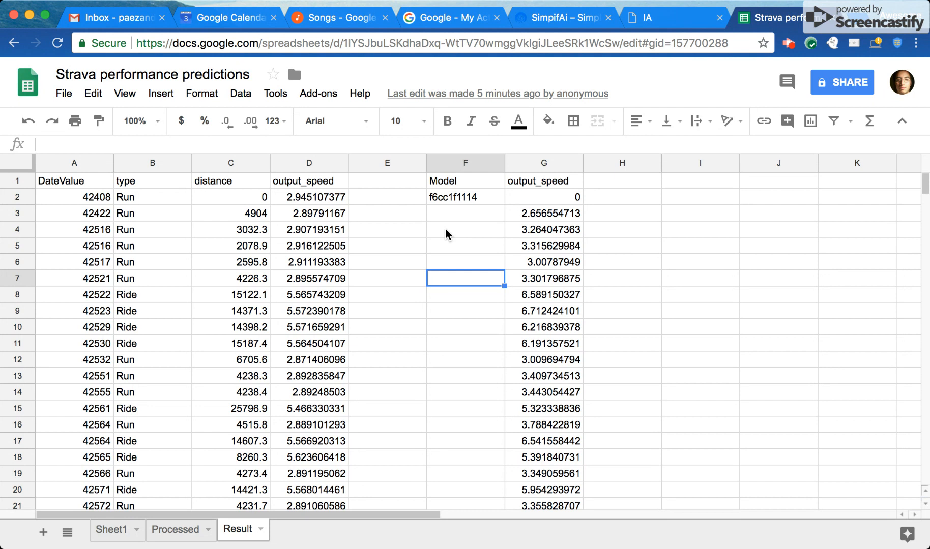
left_click(370, 218)
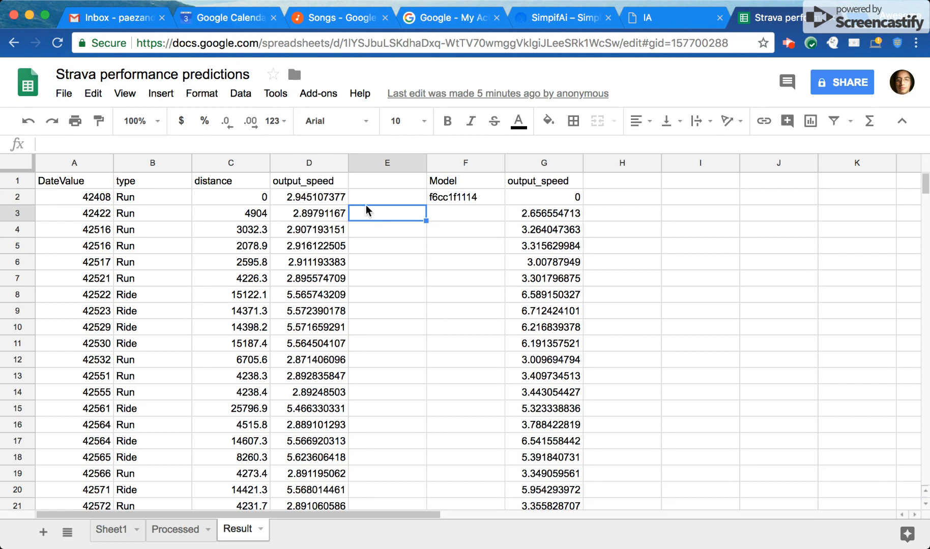
Review the predict formula in D2, and search the add-on store for "simplifai" to view its listing before returning to the sheet.
left_click(296, 184)
left_click(295, 193)
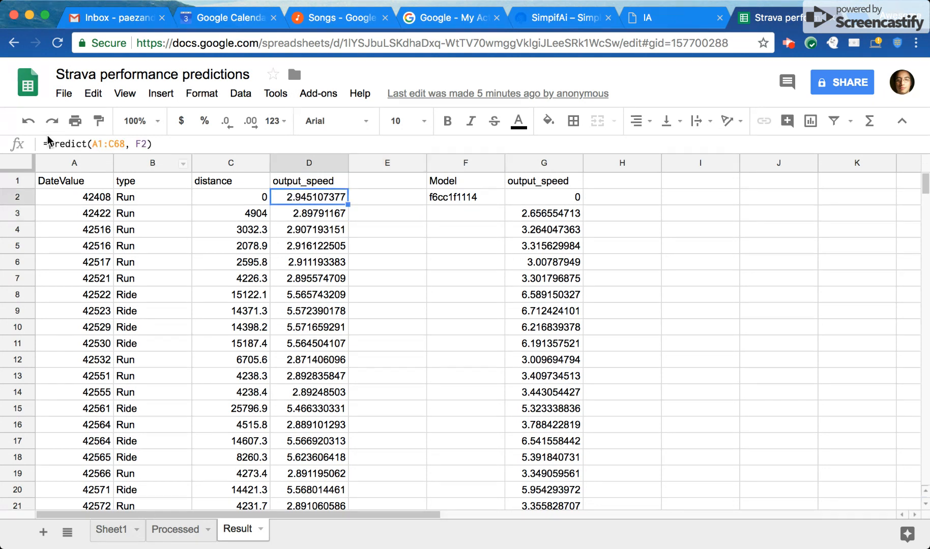
left_click(319, 97)
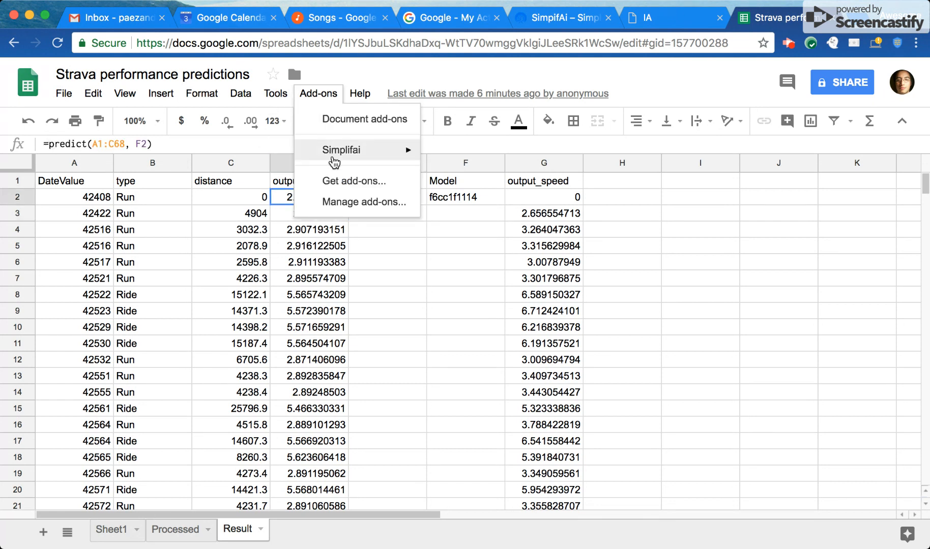
left_click(338, 181)
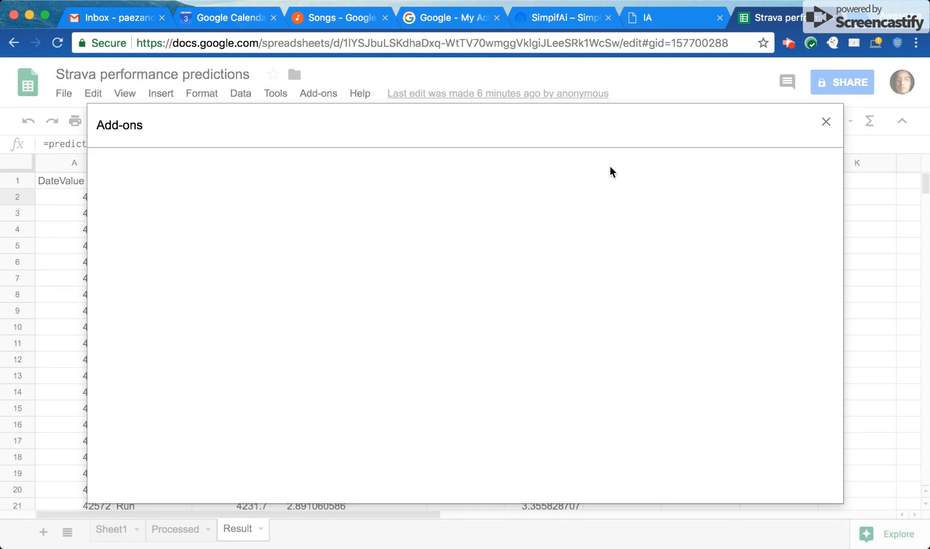
type("simplifai")
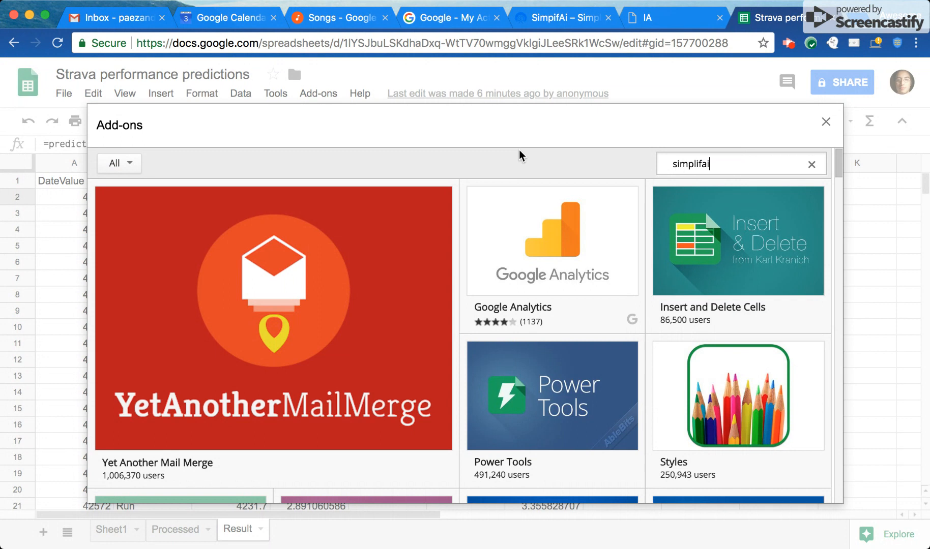
key("Return")
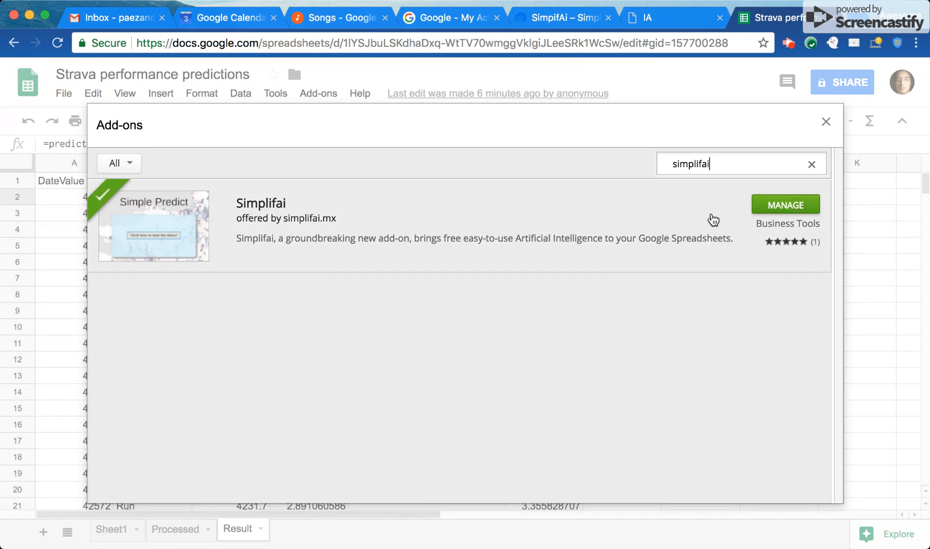
left_click(826, 121)
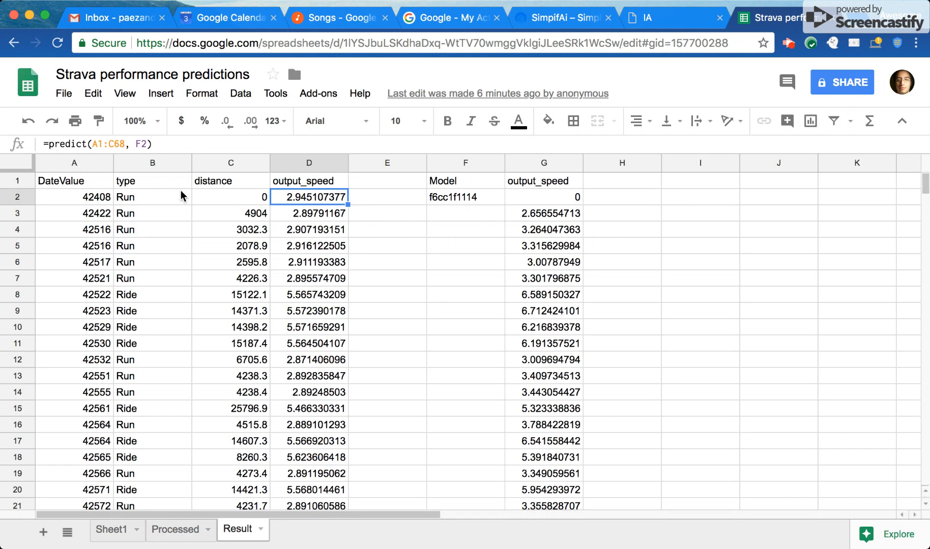